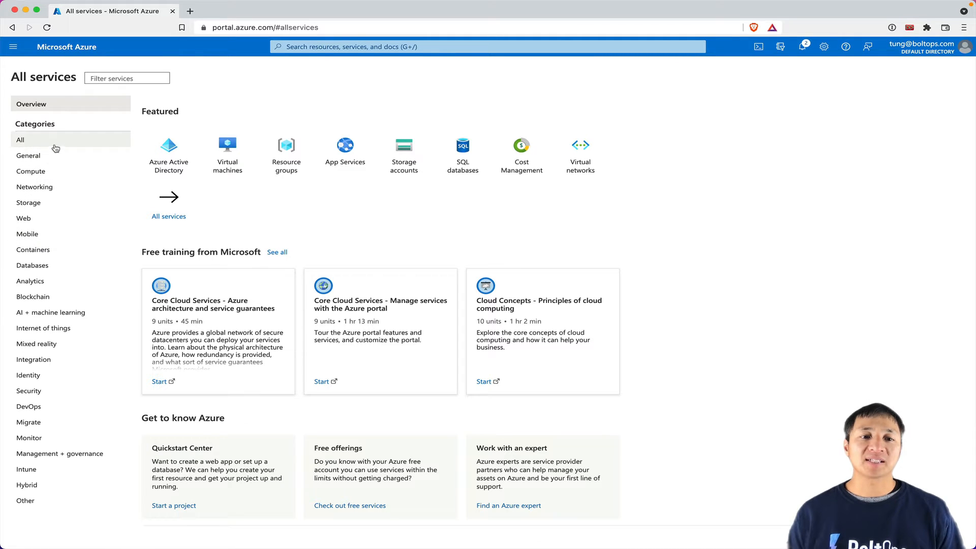
Open the virtual networks service from the Networking category and start creating a new virtual network.
{"action": "left_click", "coordinate": [52, 185]}
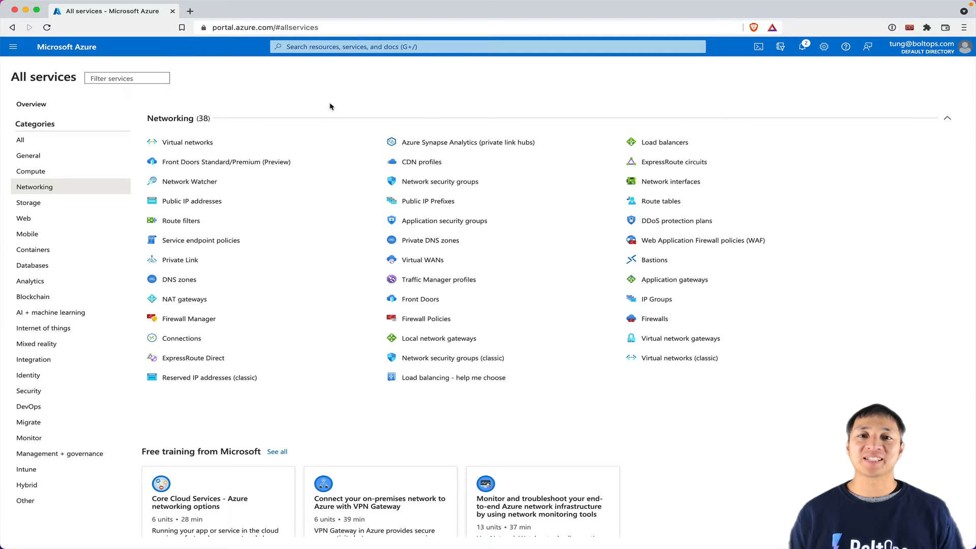
{"action": "left_click", "coordinate": [195, 144]}
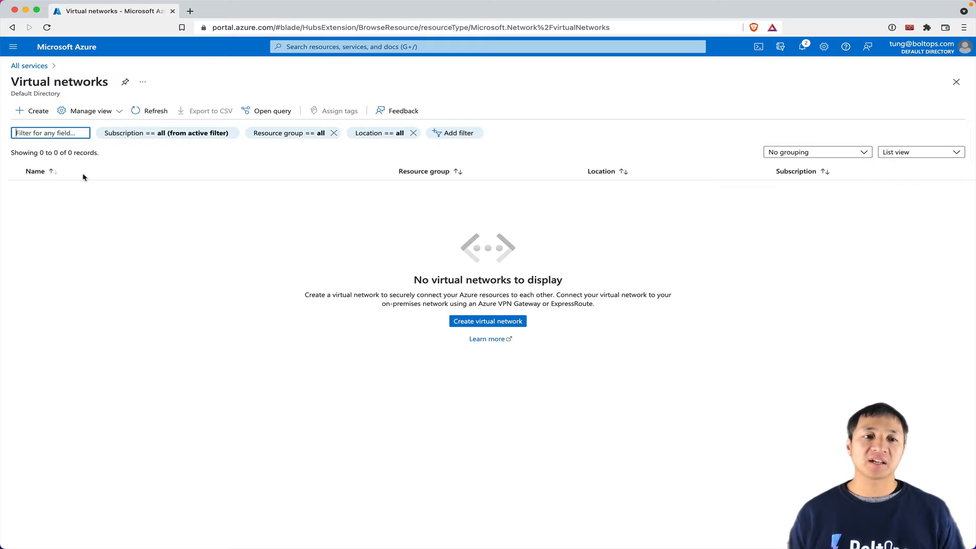
{"action": "left_click", "coordinate": [35, 115]}
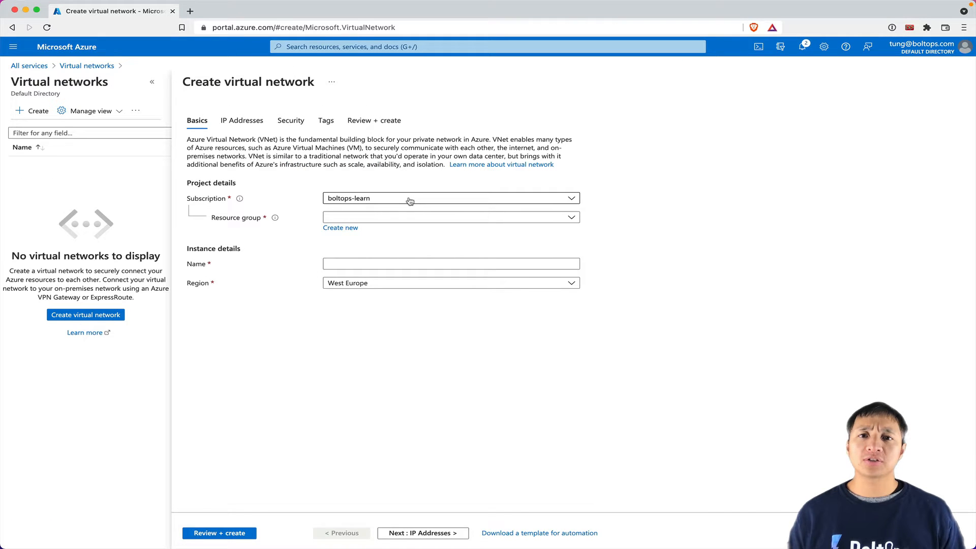
Create a new resource group named demo-eastus for the virtual network.
{"action": "left_click", "coordinate": [370, 219]}
{"action": "left_click", "coordinate": [371, 219]}
{"action": "left_click", "coordinate": [345, 228]}
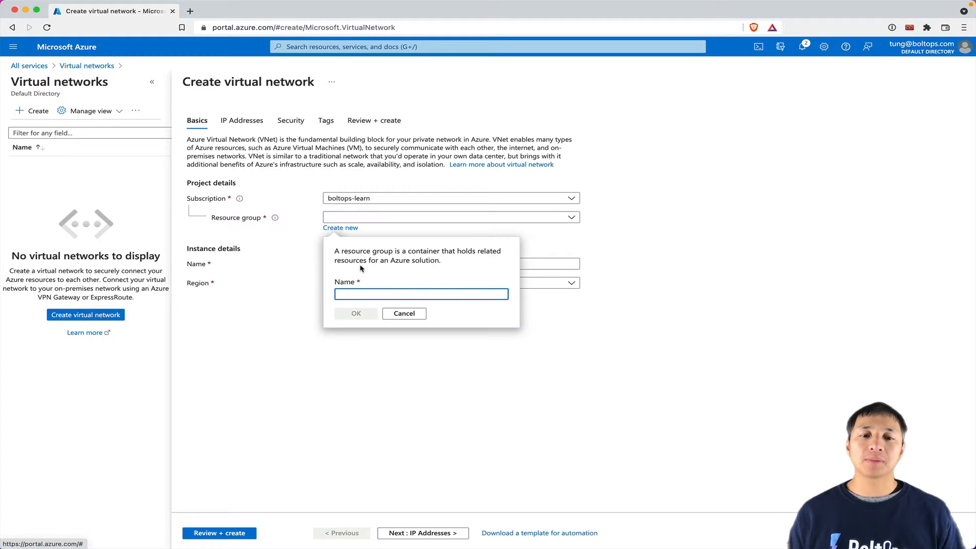
{"action": "type", "text": "demo-east"}
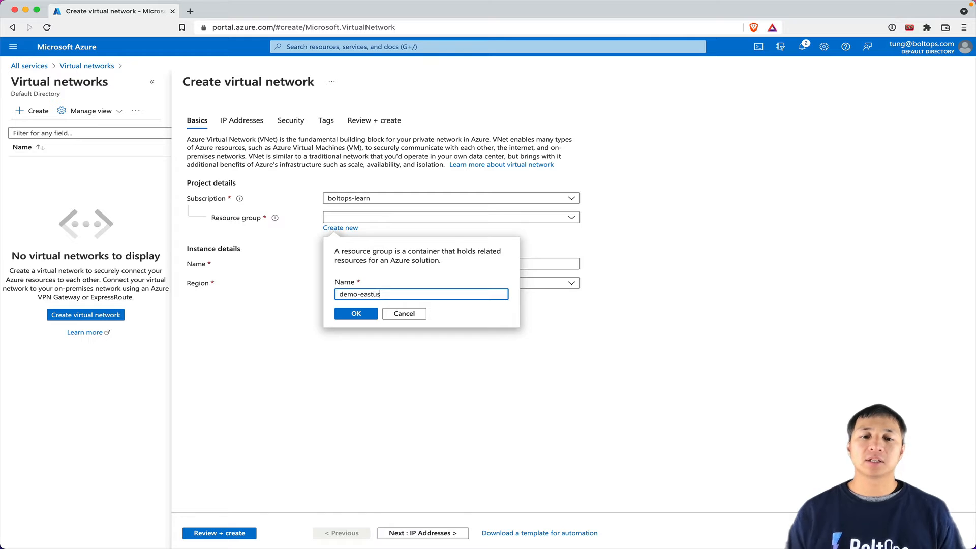
{"action": "type", "text": "us"}
{"action": "left_click", "coordinate": [362, 316]}
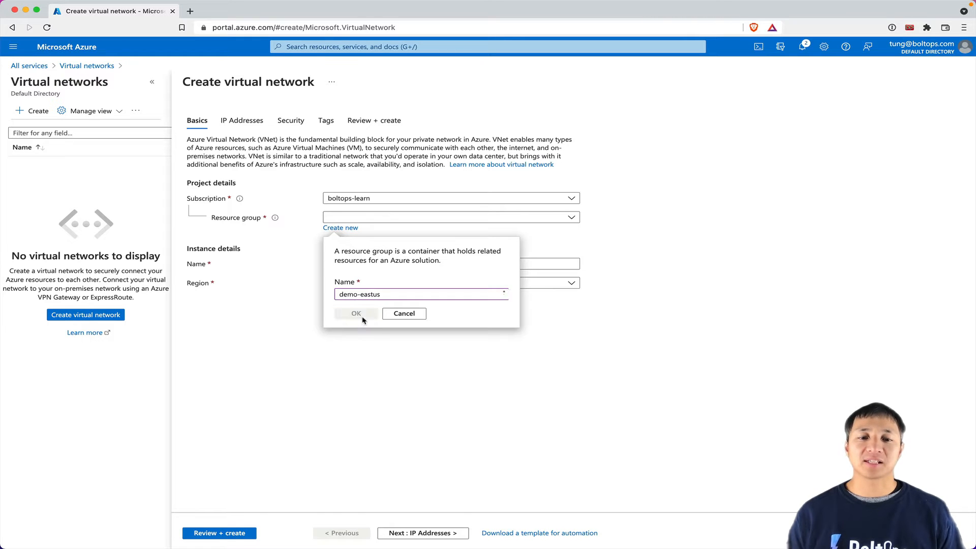
Name the virtual network demo-network and set its region to East US.
{"action": "left_click", "coordinate": [339, 264]}
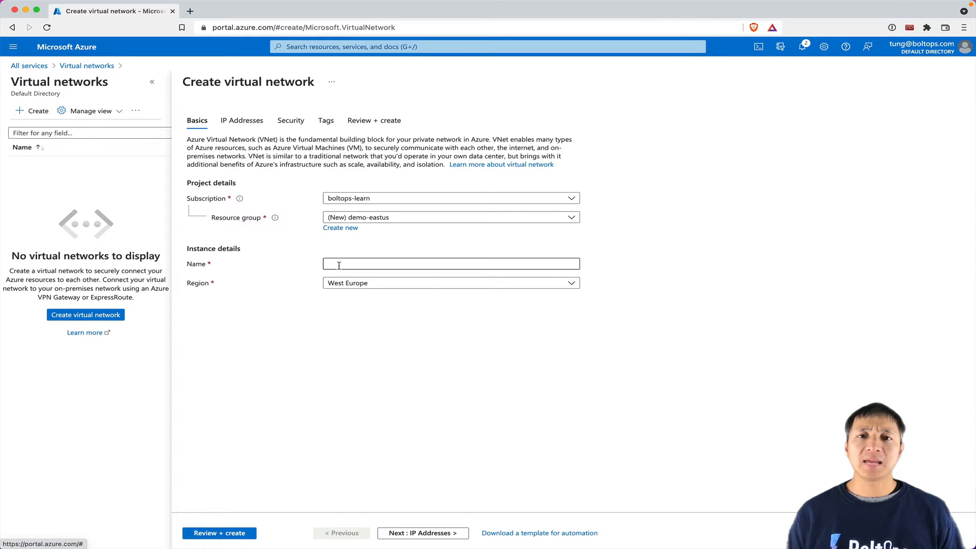
{"action": "type", "text": "demo-"}
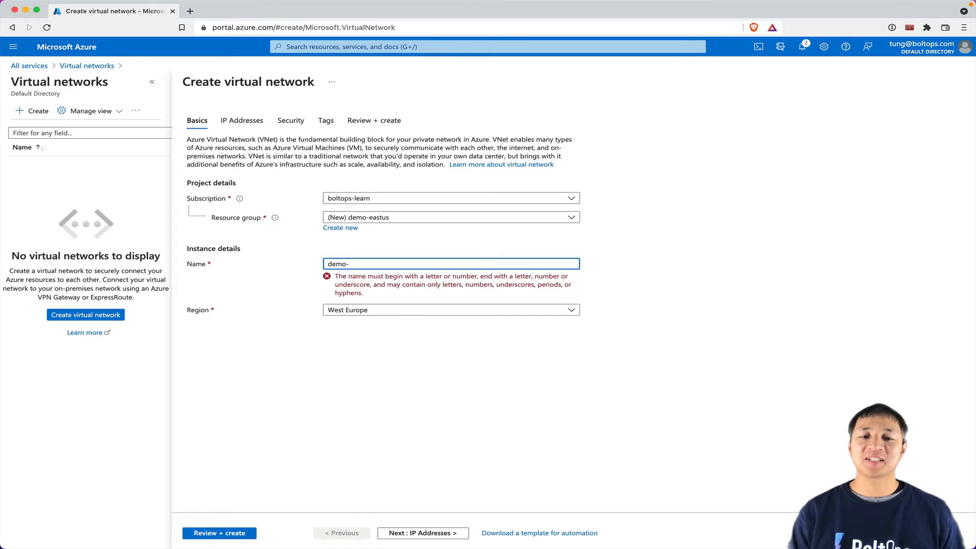
{"action": "type", "text": "network"}
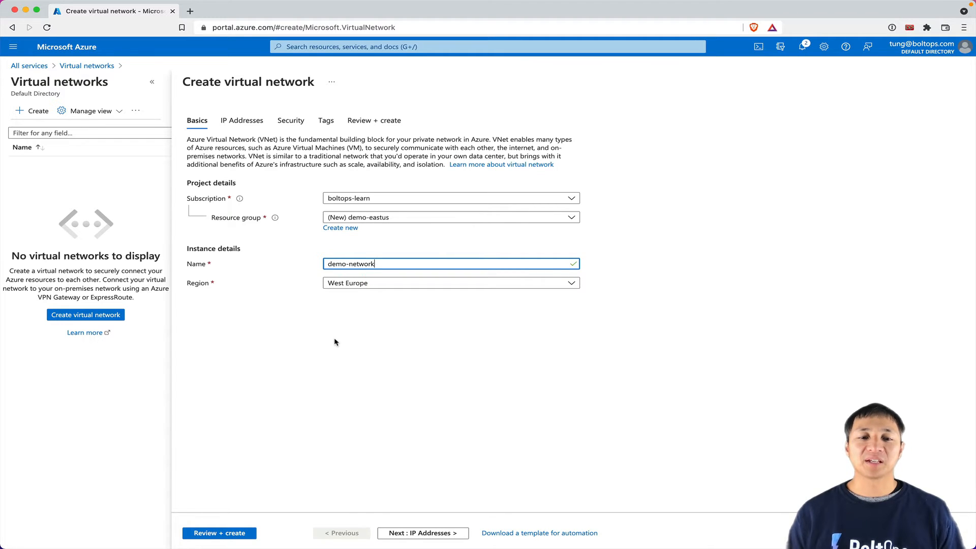
{"action": "left_click", "coordinate": [335, 341]}
{"action": "left_click", "coordinate": [364, 286]}
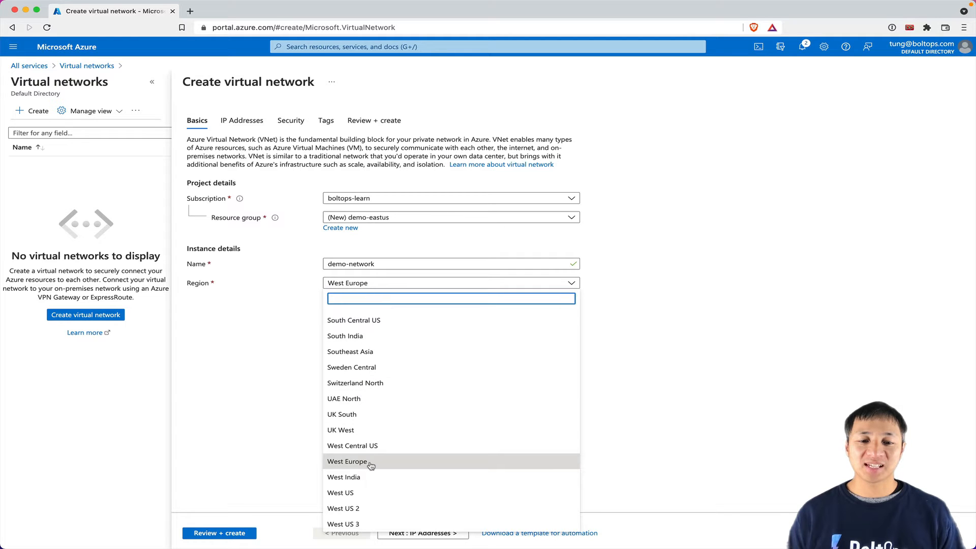
{"action": "scroll", "coordinate": [372, 447], "scroll_direction": "up", "scroll_amount": 5}
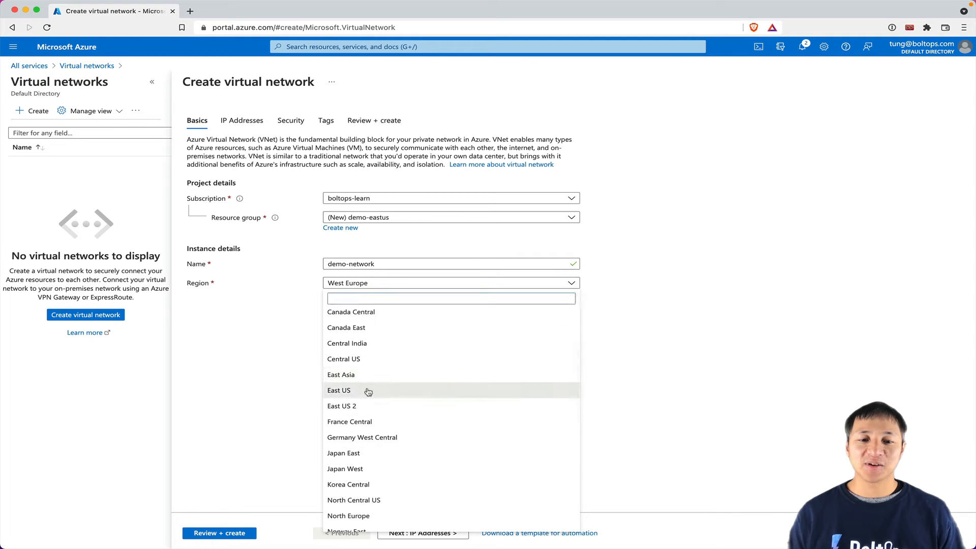
{"action": "left_click", "coordinate": [368, 391]}
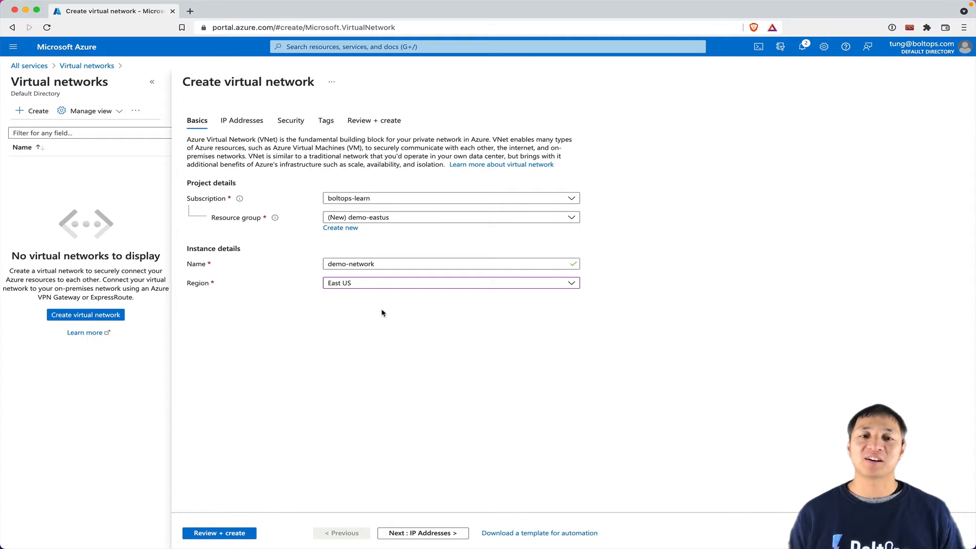
In the virtual network's IP address settings, add a subnet named app with the address range 10.0.1.0/24.
{"action": "left_click", "coordinate": [420, 534]}
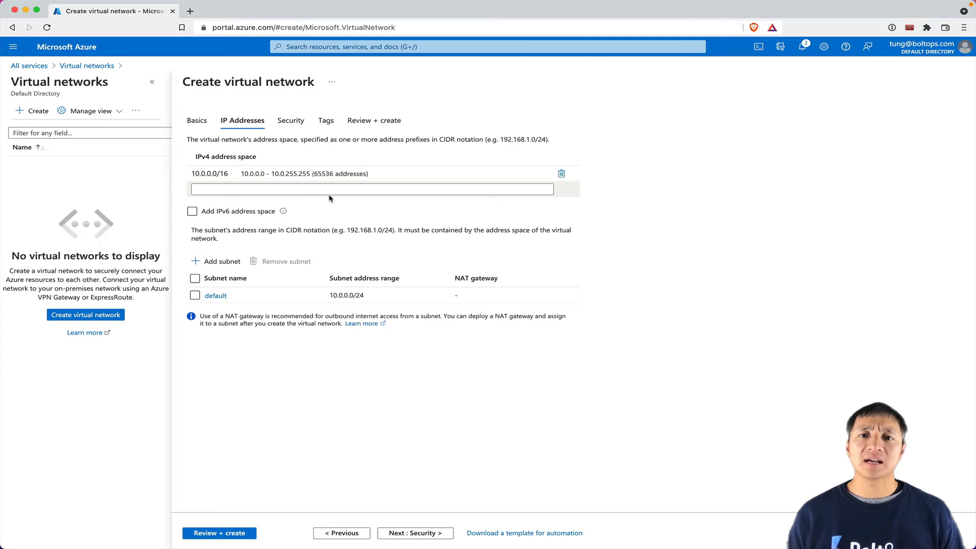
{"action": "left_click", "coordinate": [307, 189]}
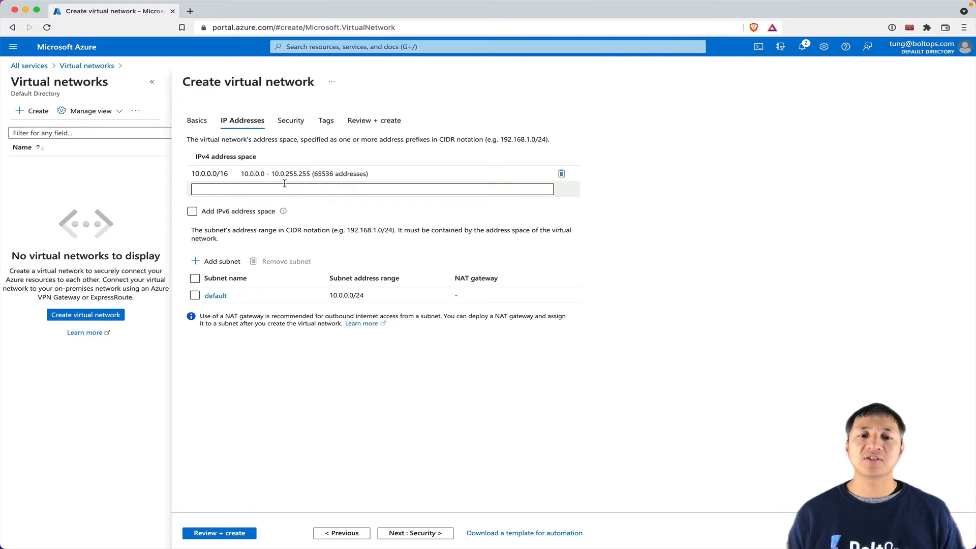
{"action": "left_click", "coordinate": [305, 173]}
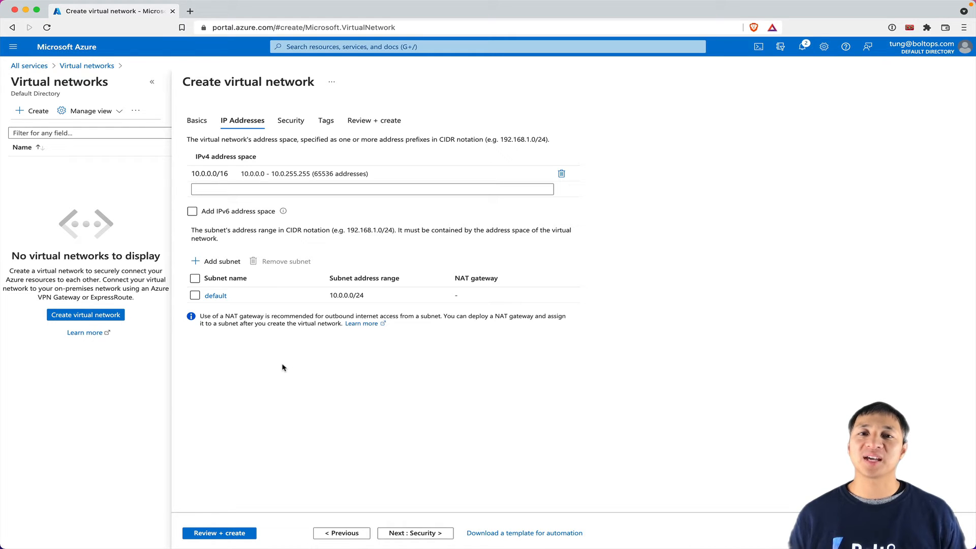
{"action": "left_click", "coordinate": [220, 262]}
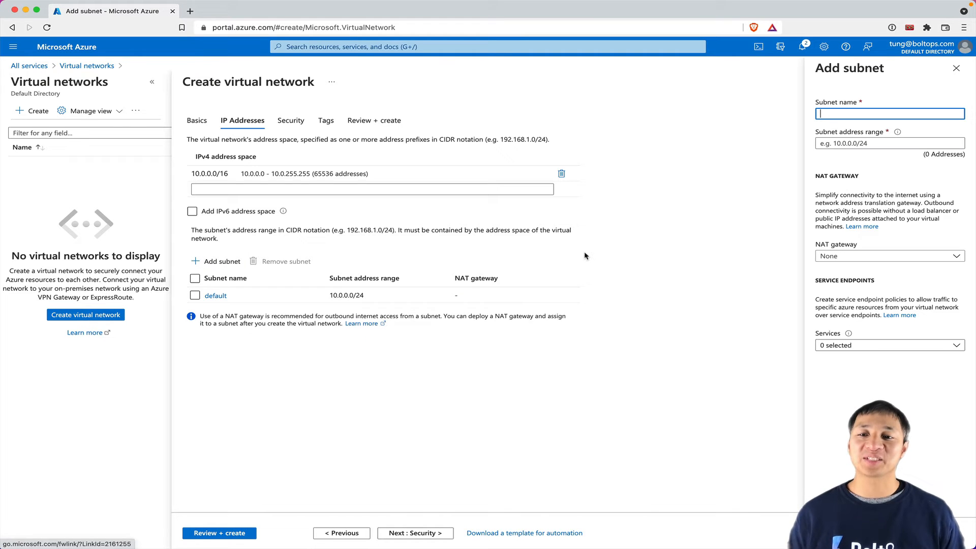
{"action": "type", "text": "app"}
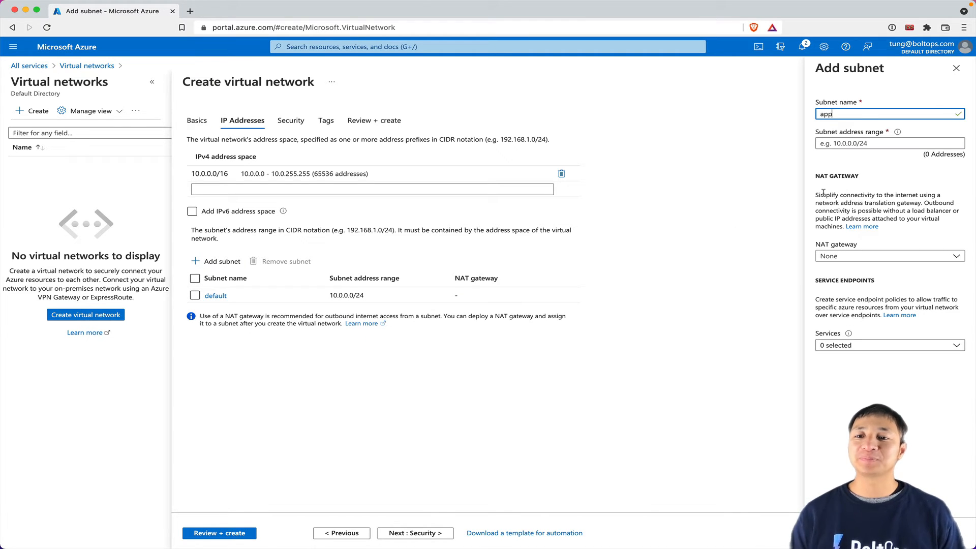
{"action": "left_click", "coordinate": [857, 144]}
{"action": "type", "text": "10"}
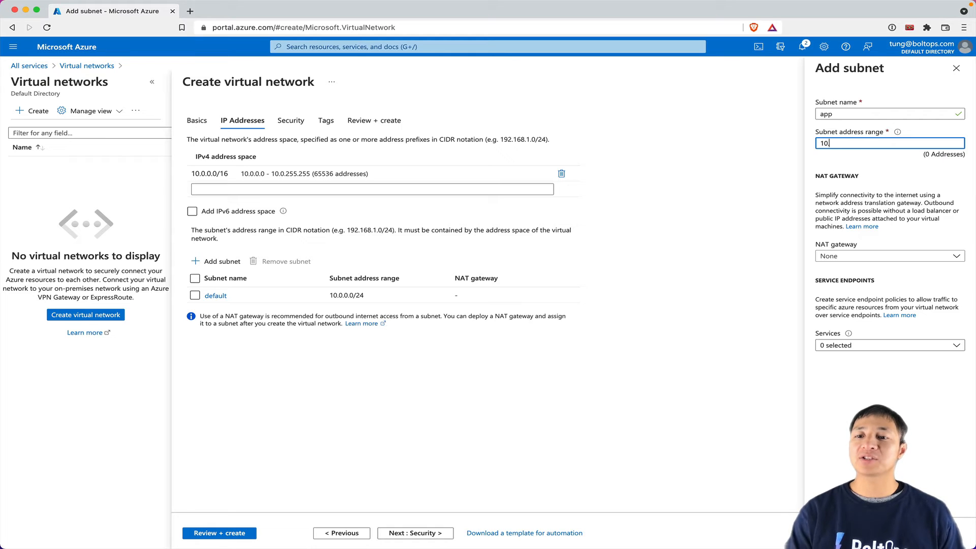
{"action": "type", "text": ".0.0"}
{"action": "key", "text": "BackSpace"}
{"action": "type", "text": "1/"}
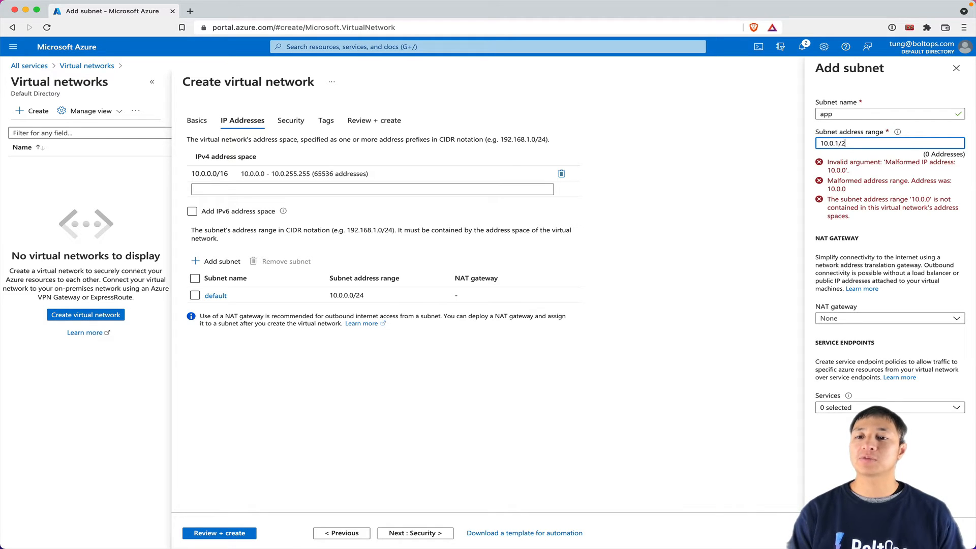
{"action": "type", "text": "2"}
{"action": "key", "text": "BackSpace"}
{"action": "type", "text": ".0/24"}
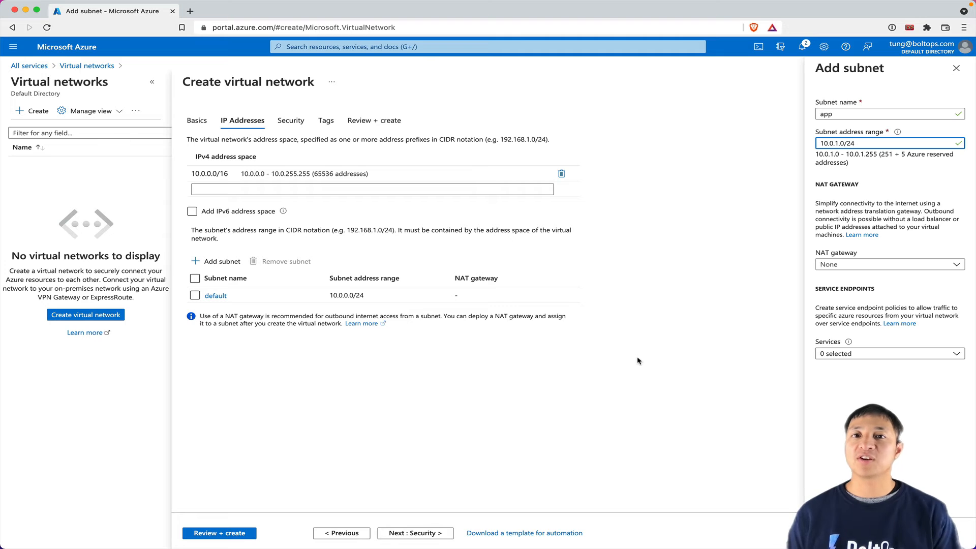
{"action": "left_click", "coordinate": [606, 389]}
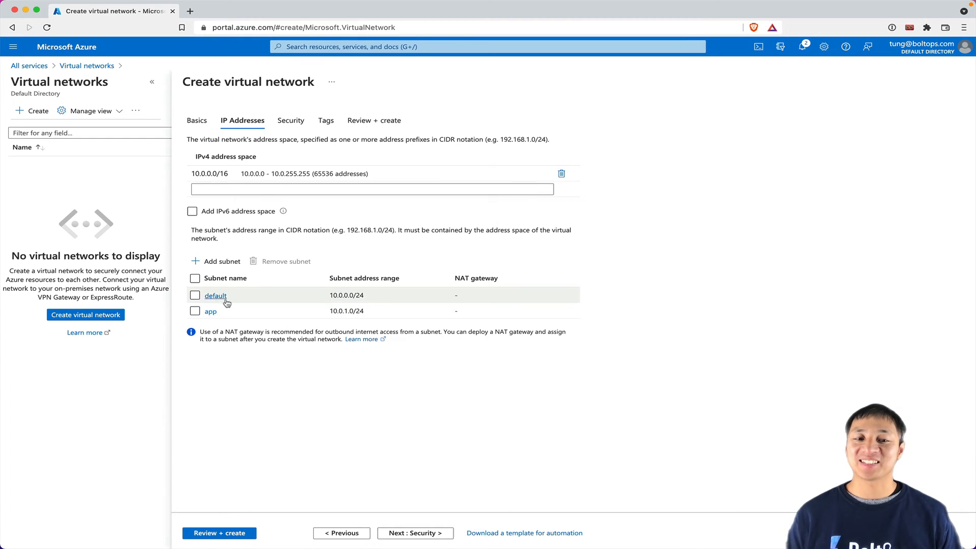
Accept the default security settings, leave the tags empty, and create the virtual network after reviewing its configuration.
{"action": "left_click", "coordinate": [414, 533]}
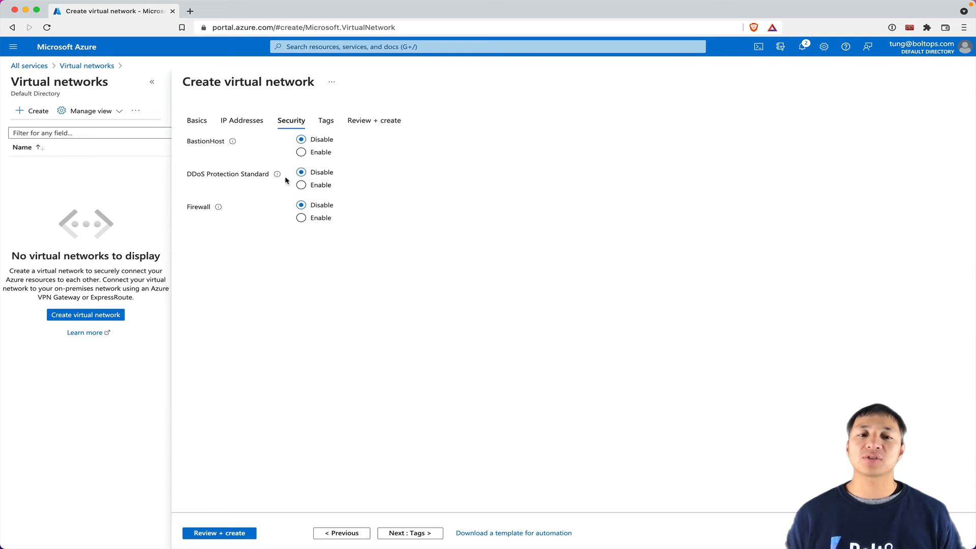
{"action": "mouse_move", "coordinate": [278, 177]}
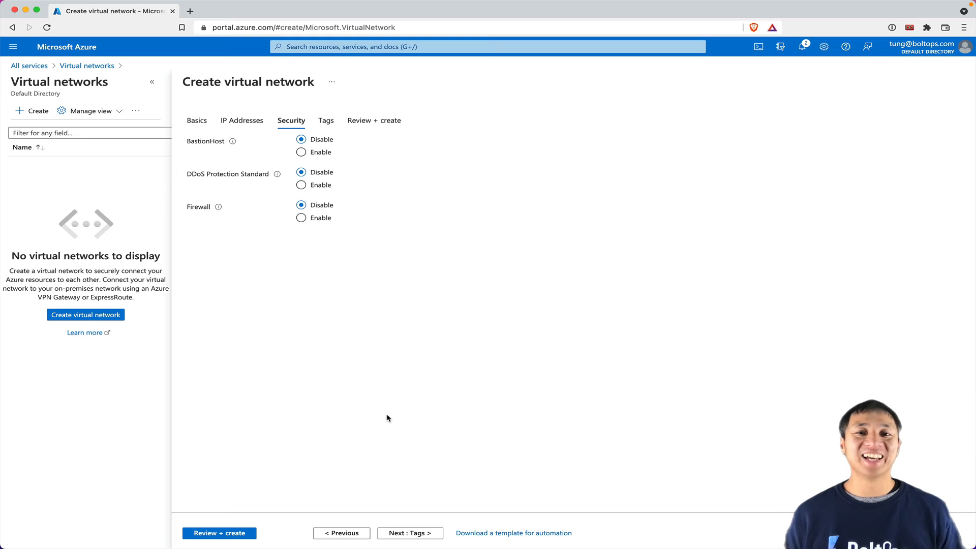
{"action": "left_click", "coordinate": [407, 533]}
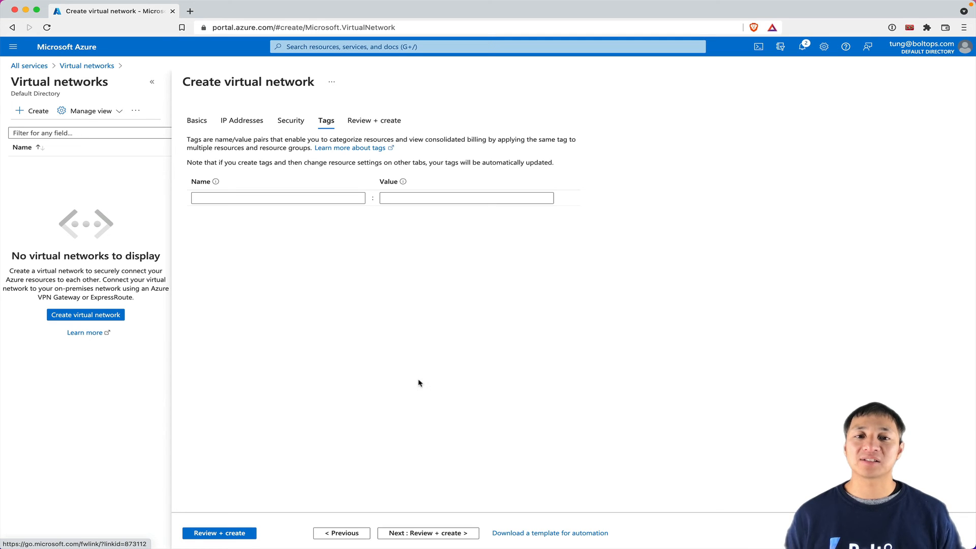
{"action": "left_click", "coordinate": [428, 533]}
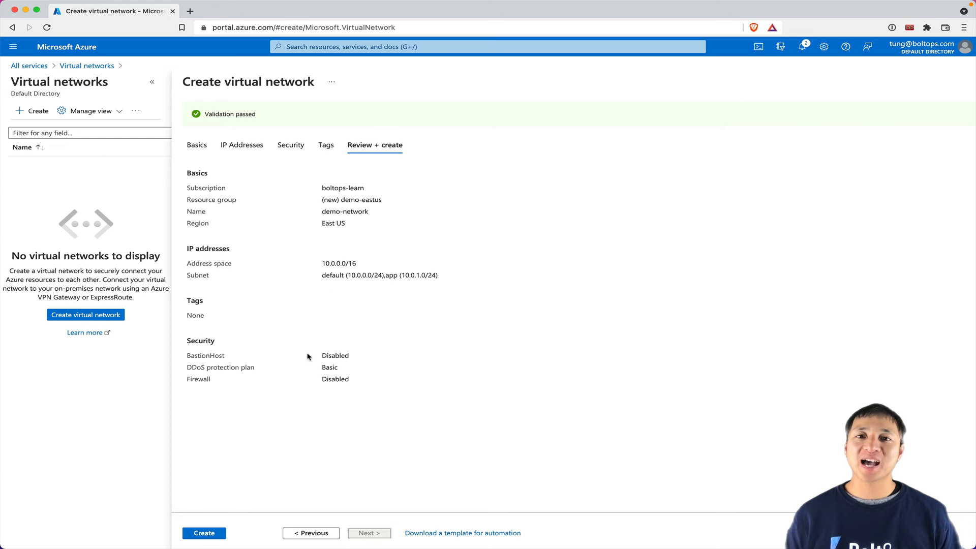
{"action": "left_click", "coordinate": [201, 536]}
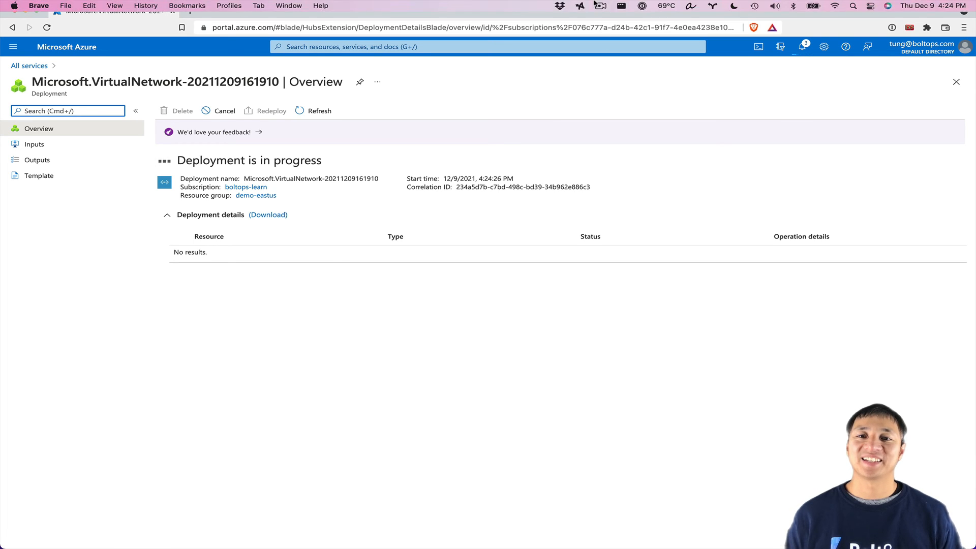
{"action": "left_click", "coordinate": [599, 5]}
{"action": "left_click", "coordinate": [615, 40]}
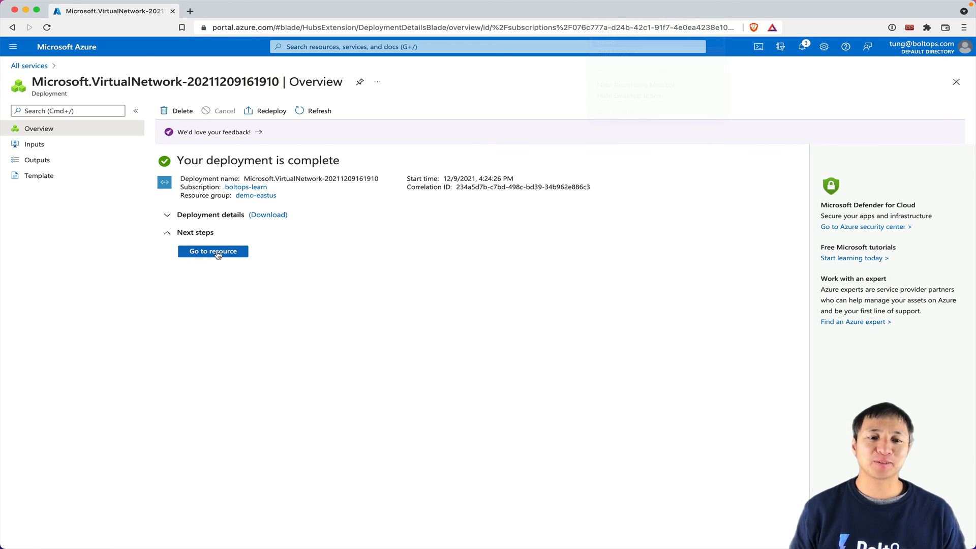
Expand the finished deployment's details and view the operation details for demo-network.
{"action": "left_click", "coordinate": [213, 215]}
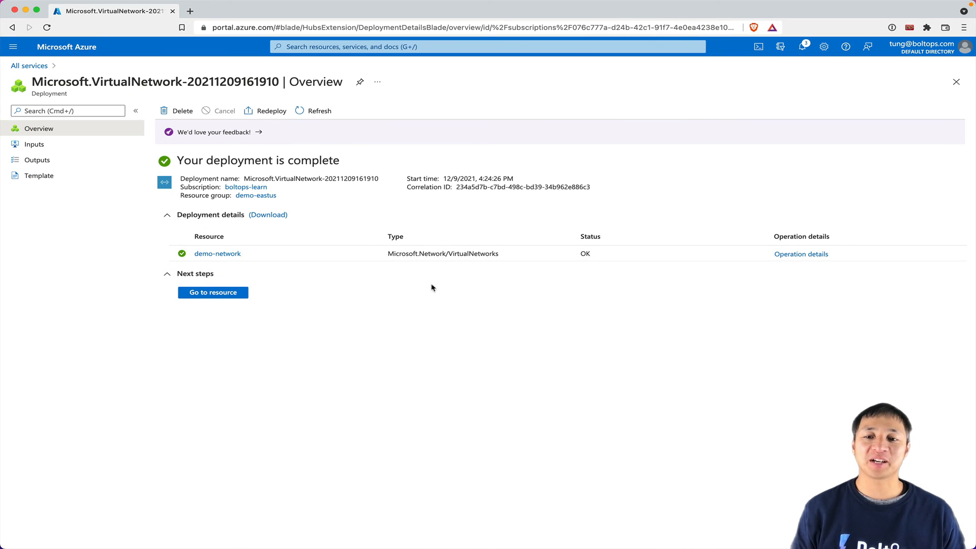
{"action": "left_click", "coordinate": [801, 254]}
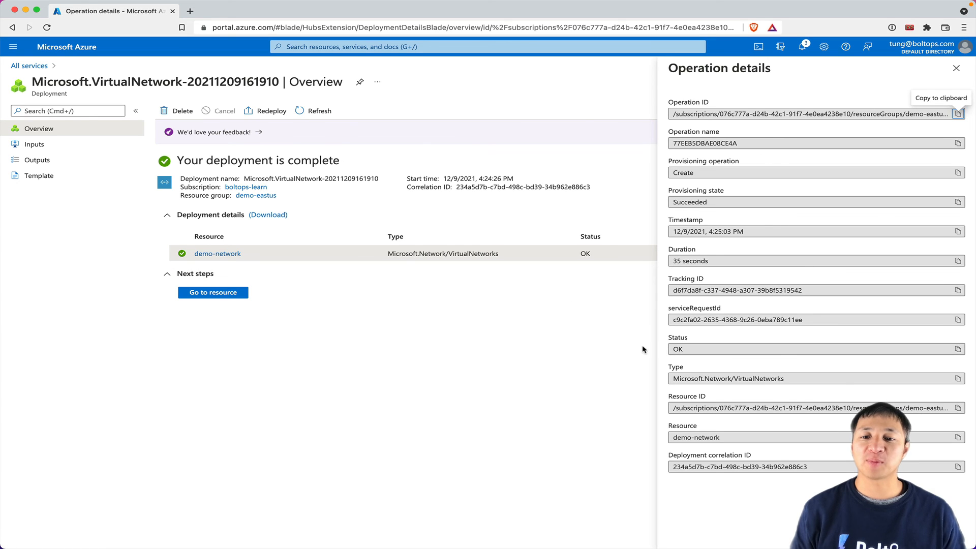
Go to the deployed demo-network resource and examine its address space and subnets.
{"action": "left_click", "coordinate": [222, 294]}
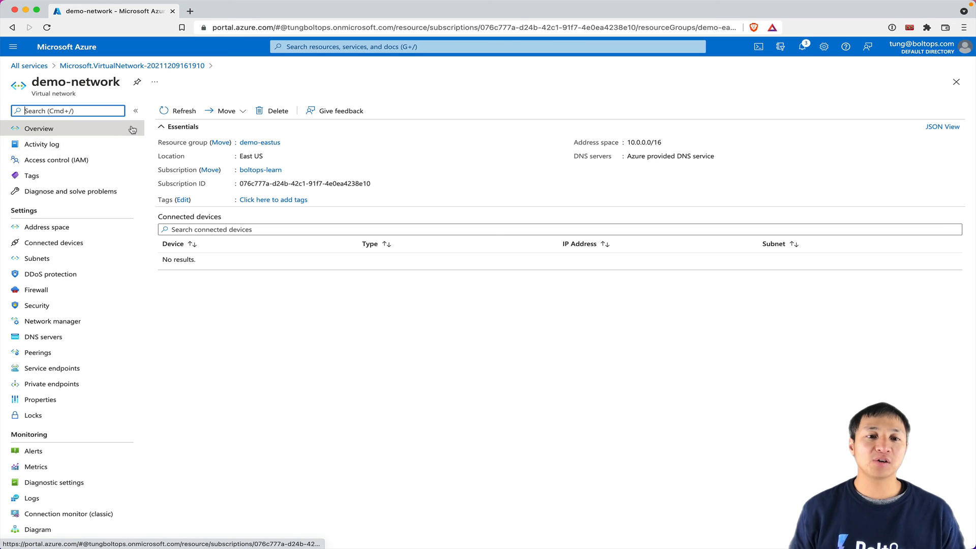
{"action": "left_click", "coordinate": [91, 224]}
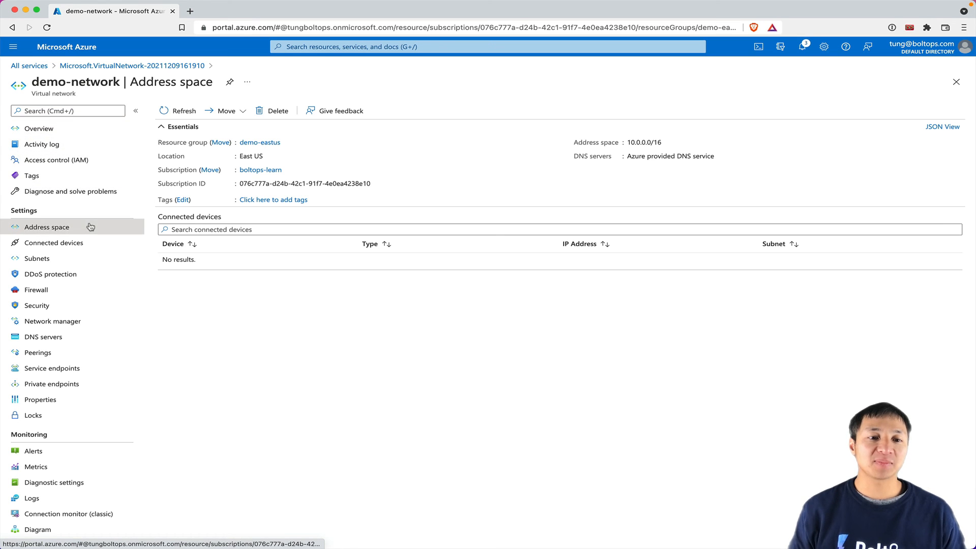
{"action": "left_click", "coordinate": [92, 259]}
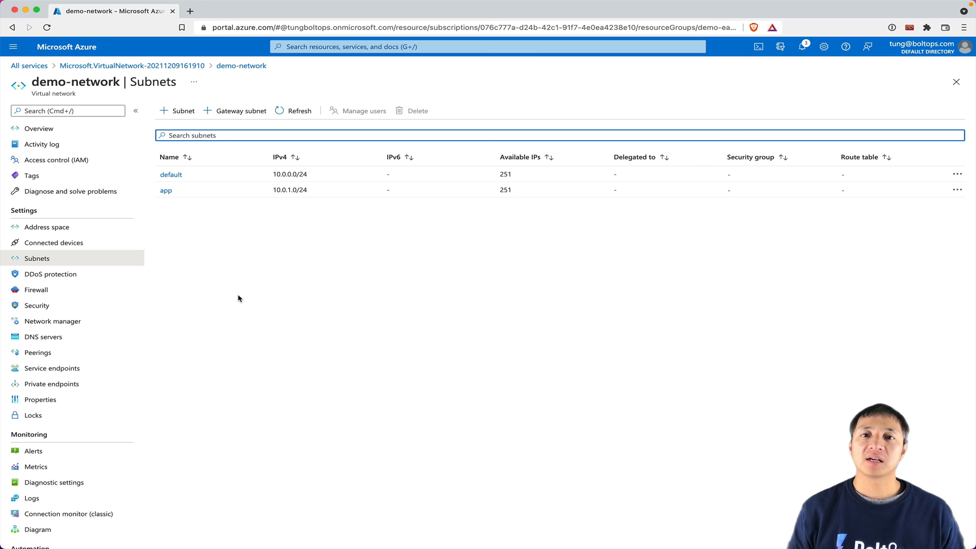
{"action": "left_click", "coordinate": [270, 239]}
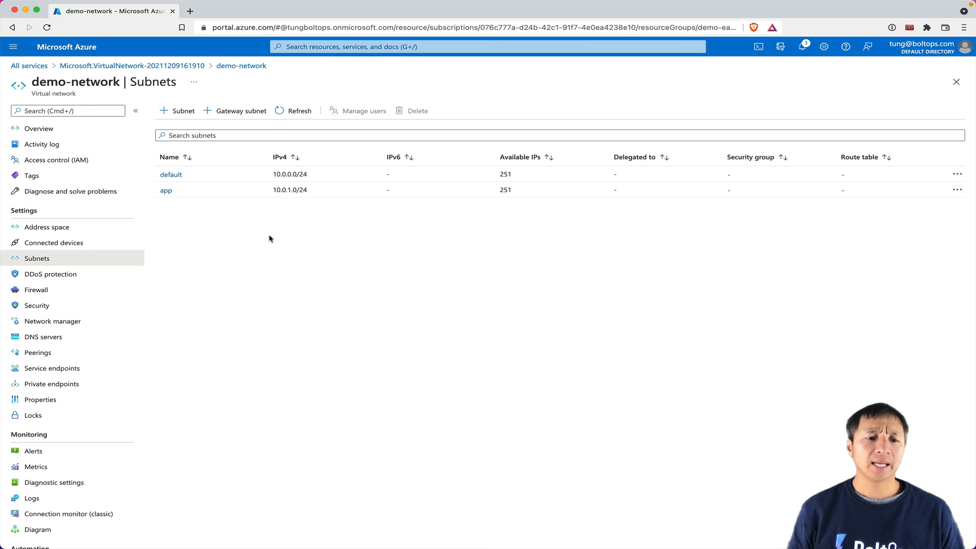